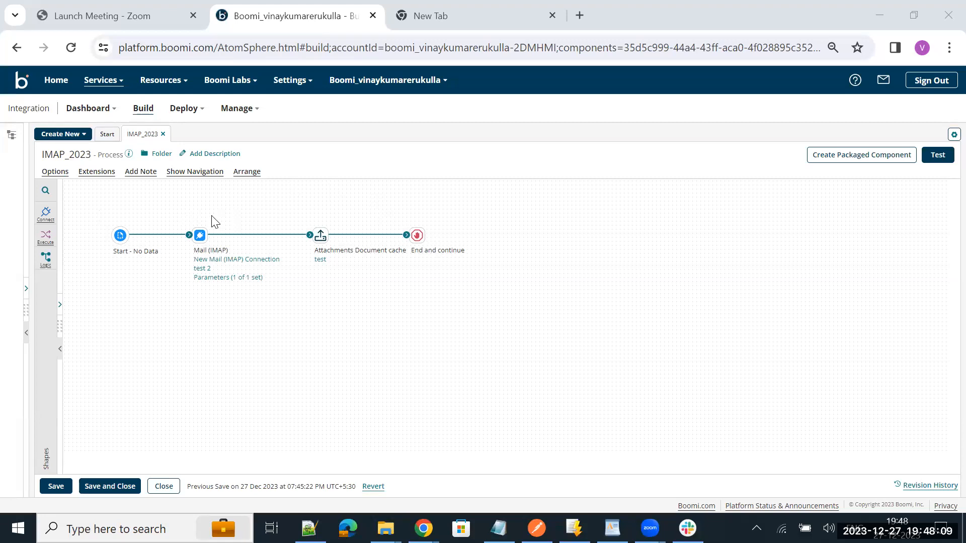
# Look at the Mail (IMAP) connector shape's settings and its test 2 operation, and return to the process canvas.
pyautogui.moveTo(200, 234)
pyautogui.doubleClick(200, 237)
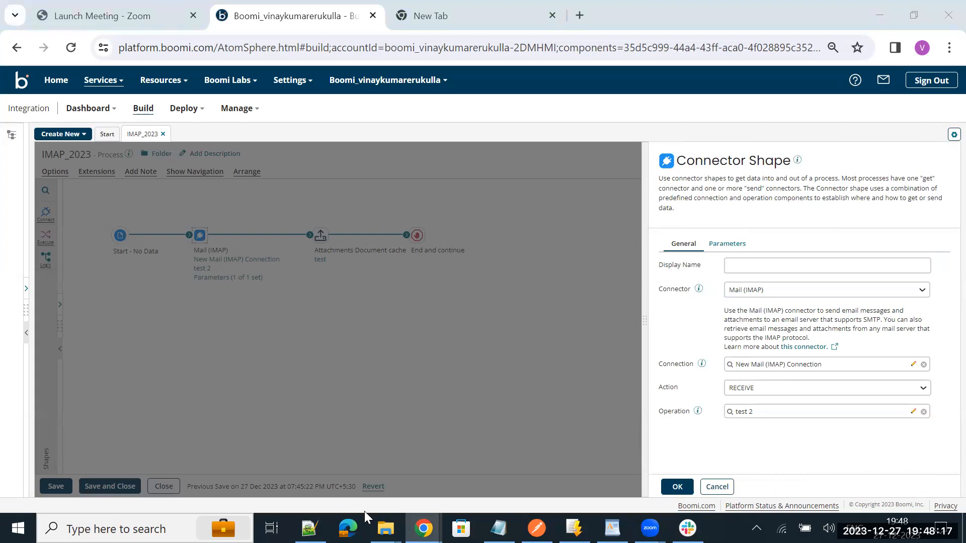
pyautogui.click(913, 411)
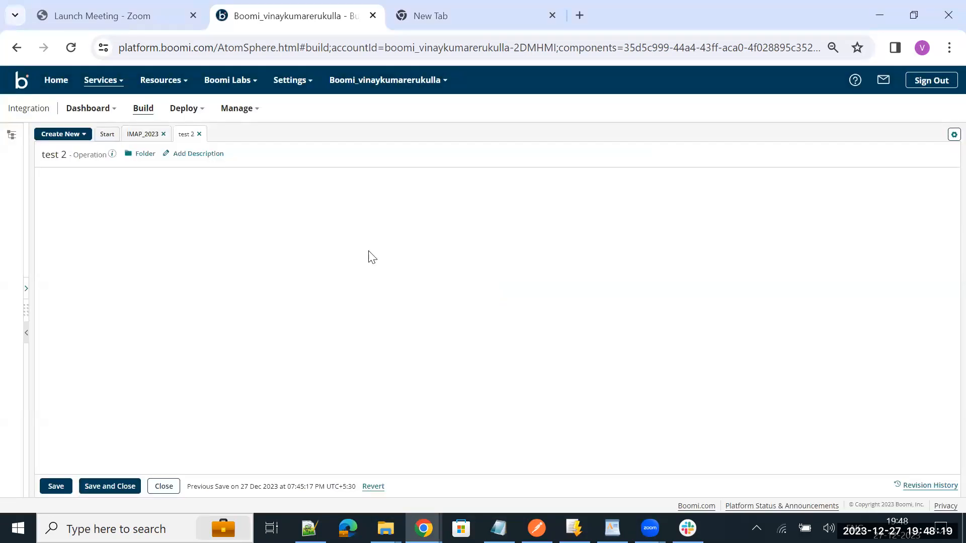
pyautogui.click(143, 135)
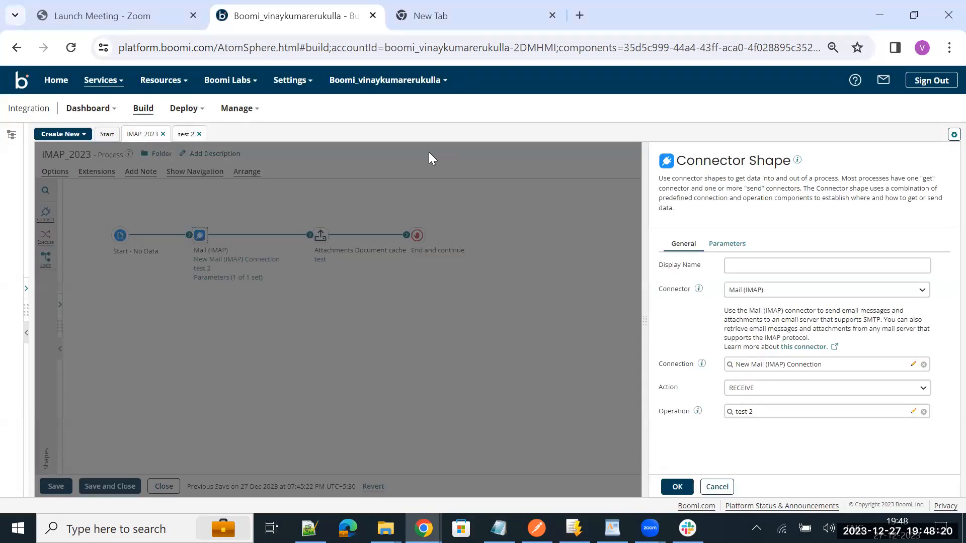
pyautogui.click(591, 272)
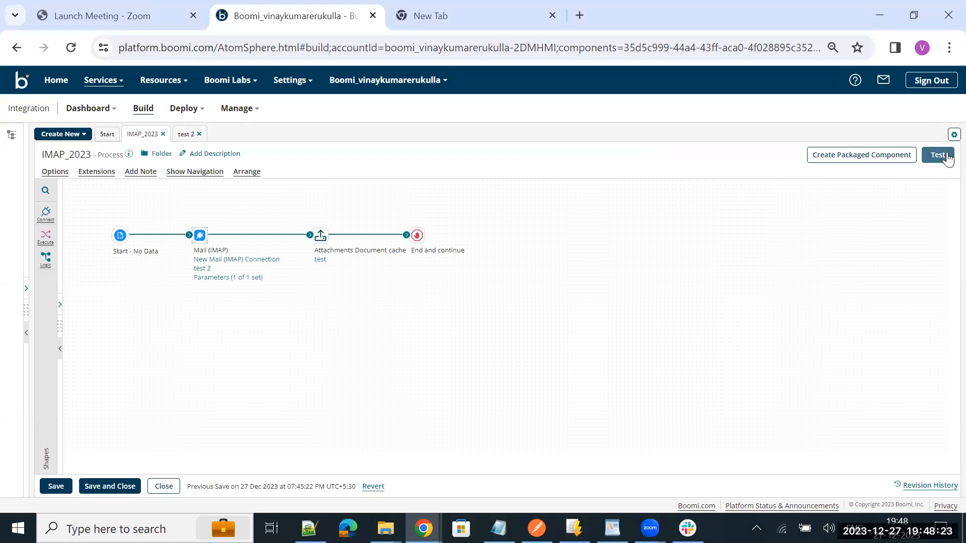
# Run a test of the IMAP_2023 process and enlarge the results area.
pyautogui.click(937, 155)
pyautogui.click(679, 202)
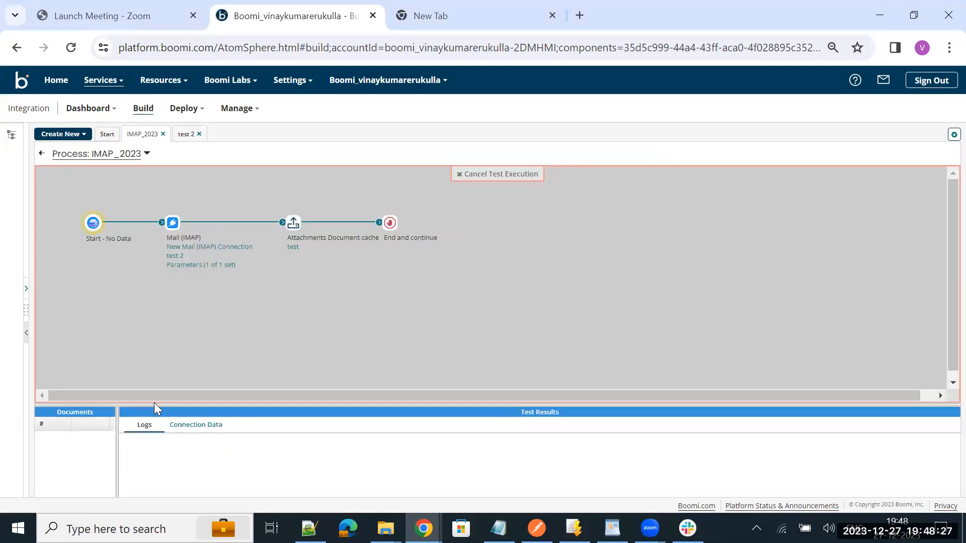
pyautogui.moveTo(136, 402); pyautogui.dragTo(131, 370)
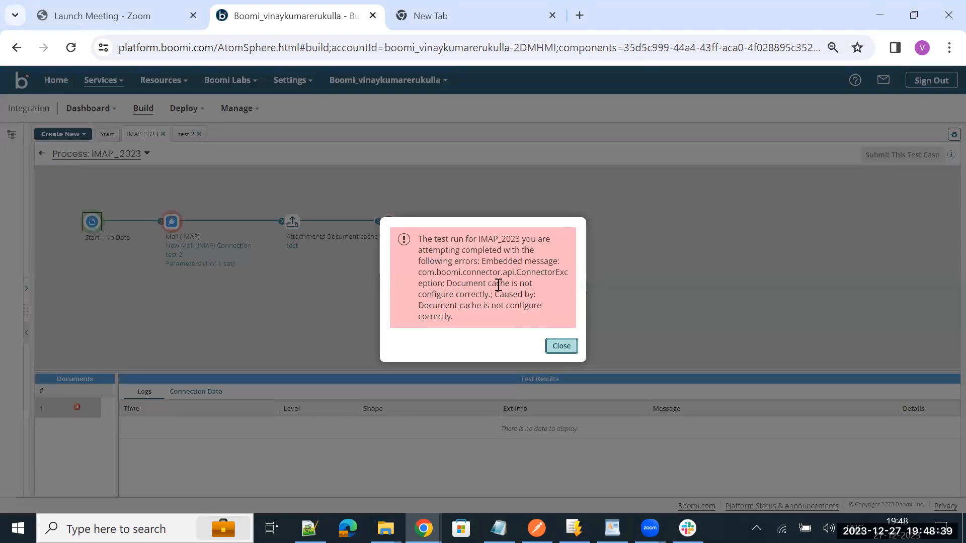
# Read the test run's error message, dismiss it and return to the process canvas.
pyautogui.moveTo(493, 265); pyautogui.dragTo(513, 286)
pyautogui.click(508, 288)
pyautogui.moveTo(447, 283); pyautogui.dragTo(513, 320)
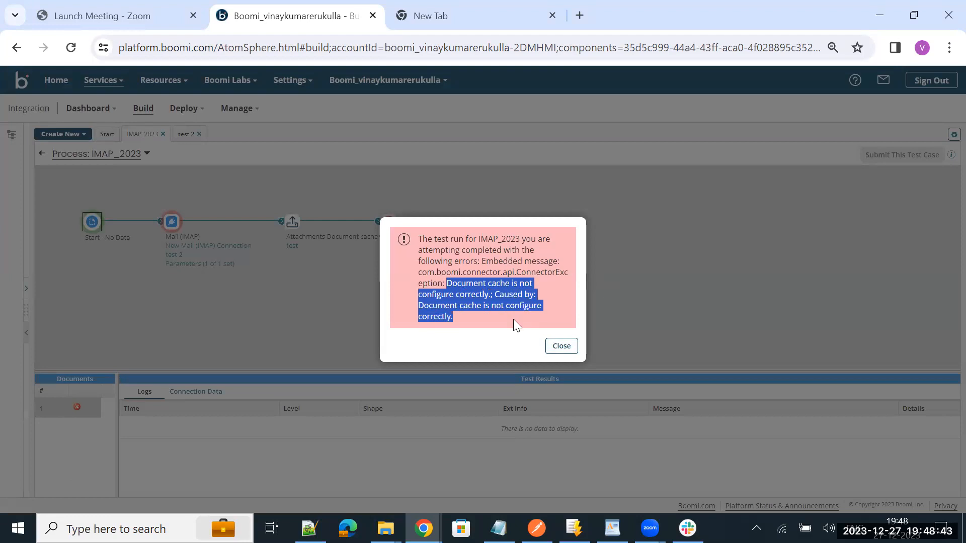
pyautogui.click(513, 318)
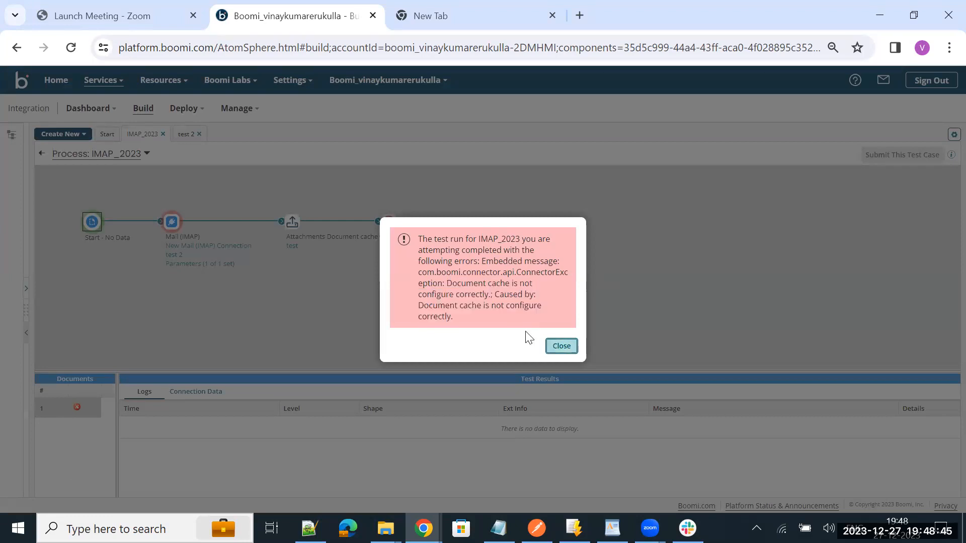
pyautogui.click(562, 346)
pyautogui.click(41, 155)
# Open the Mail (IMAP) connector's test 2 operation and its attachment cache component named test.
pyautogui.moveTo(208, 272)
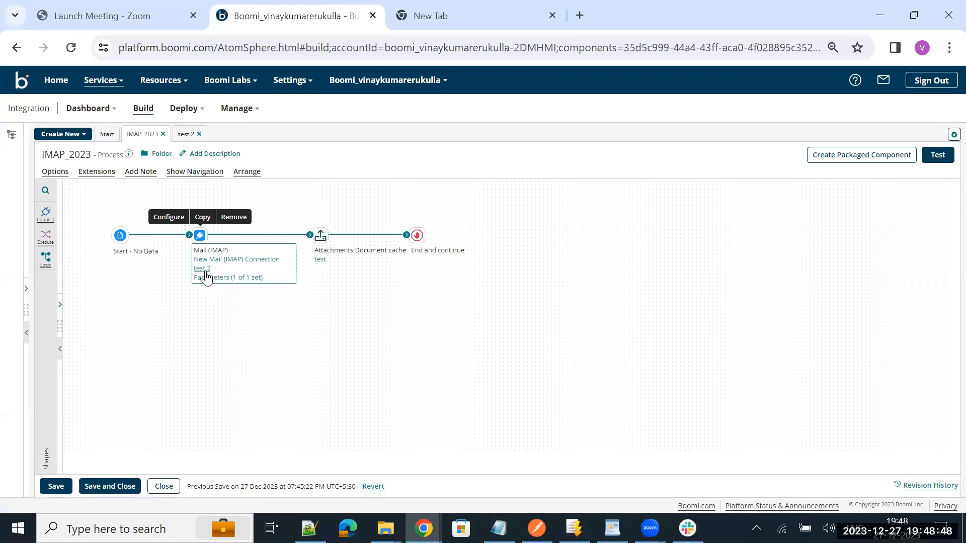
pyautogui.click(200, 235)
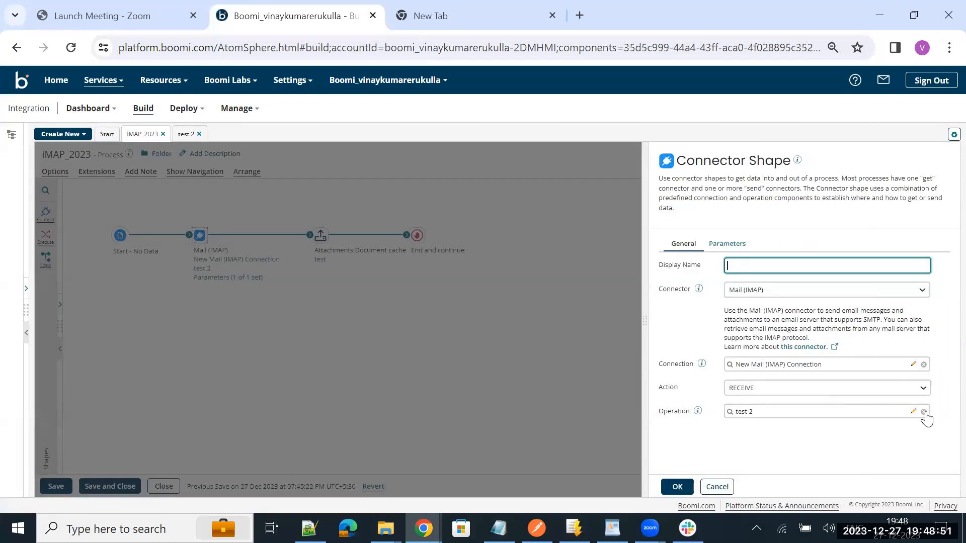
pyautogui.click(913, 411)
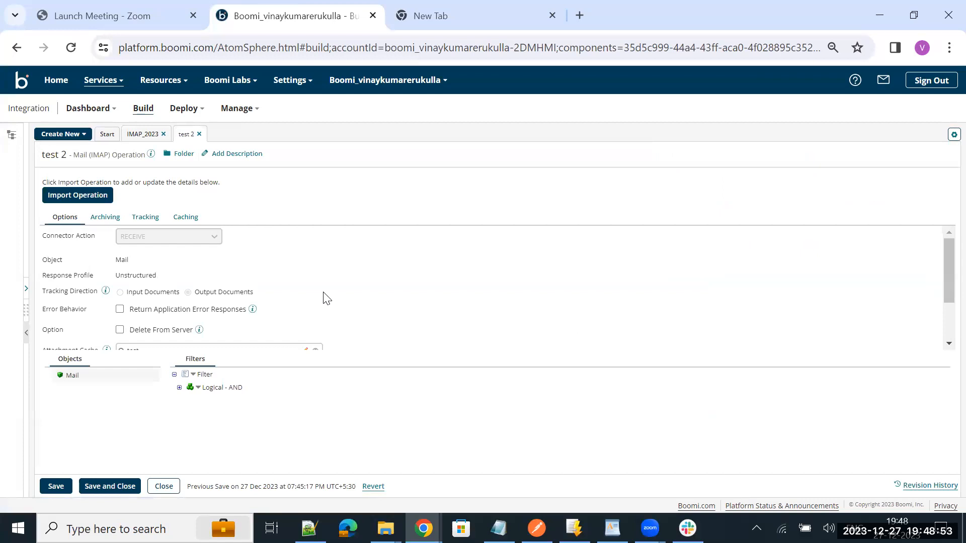
pyautogui.scroll(-1, 325, 297)
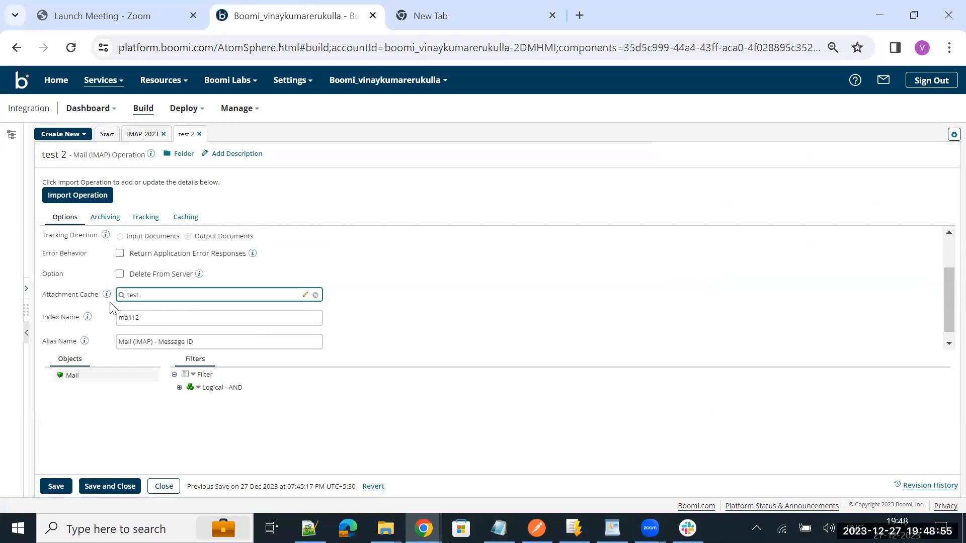
pyautogui.click(305, 296)
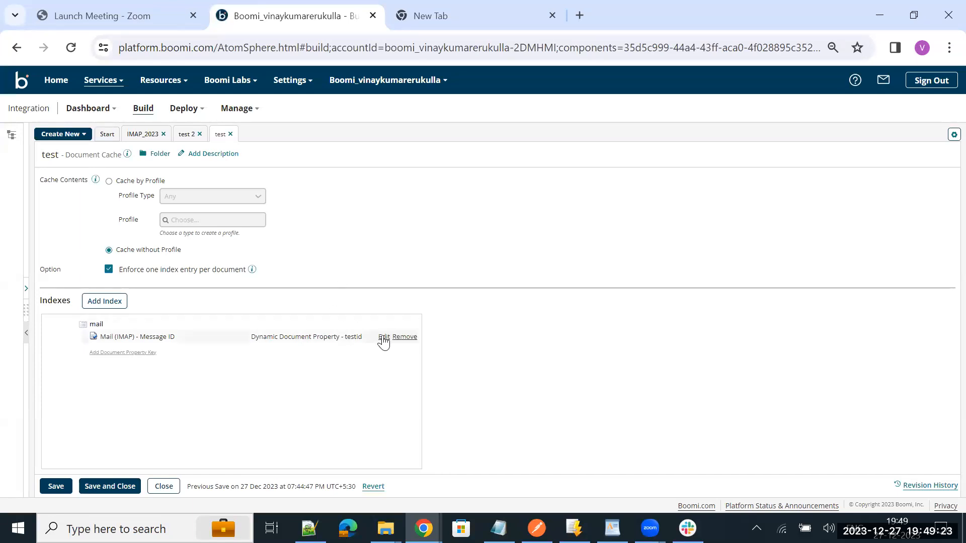
# Edit the mail index's key, choosing Document Property as the property type and Connectors as the source type.
pyautogui.click(383, 337)
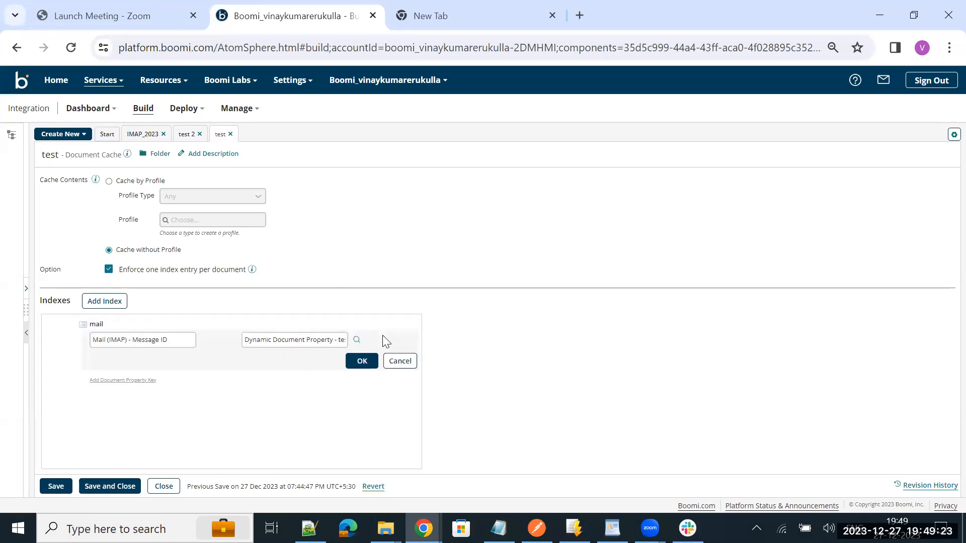
pyautogui.click(356, 341)
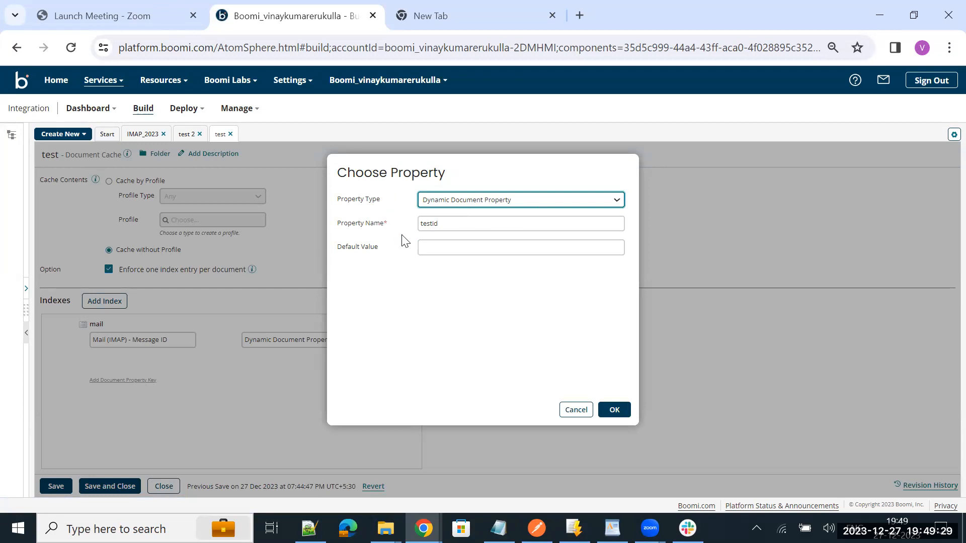
pyautogui.click(450, 204)
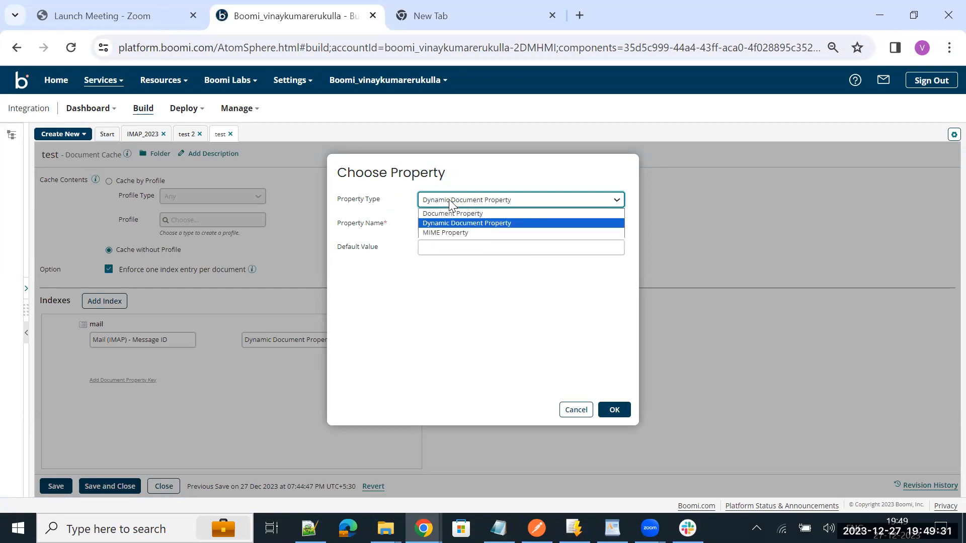
pyautogui.click(471, 215)
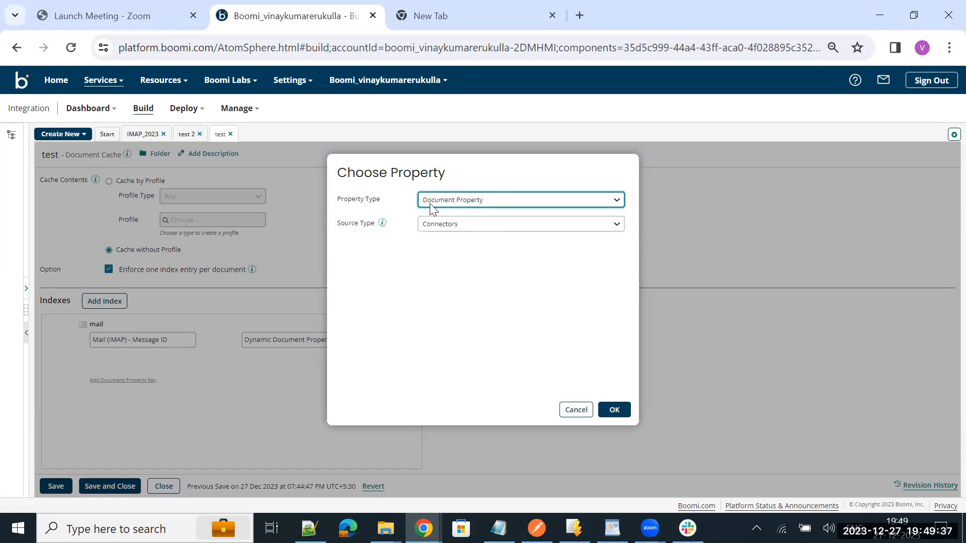
pyautogui.click(468, 231)
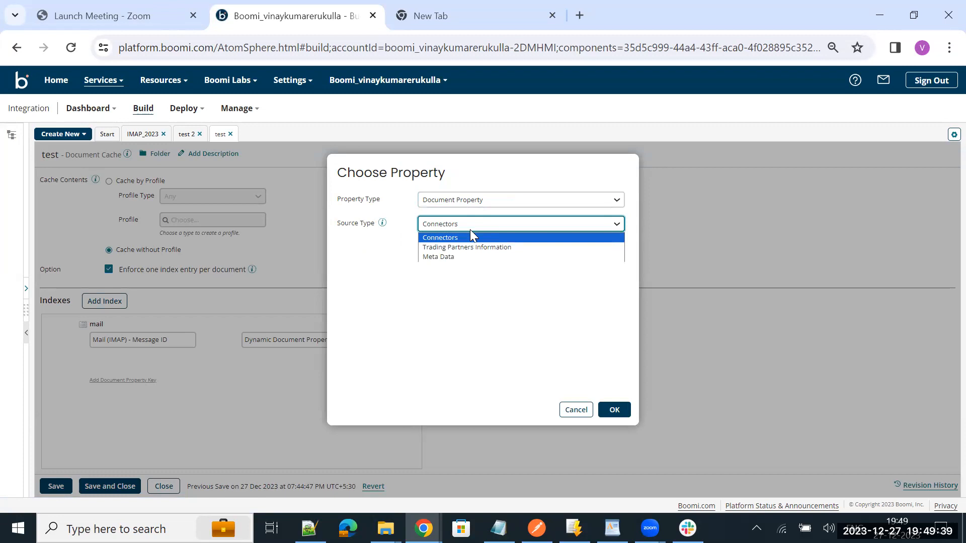
pyautogui.click(475, 237)
pyautogui.click(612, 409)
pyautogui.click(575, 409)
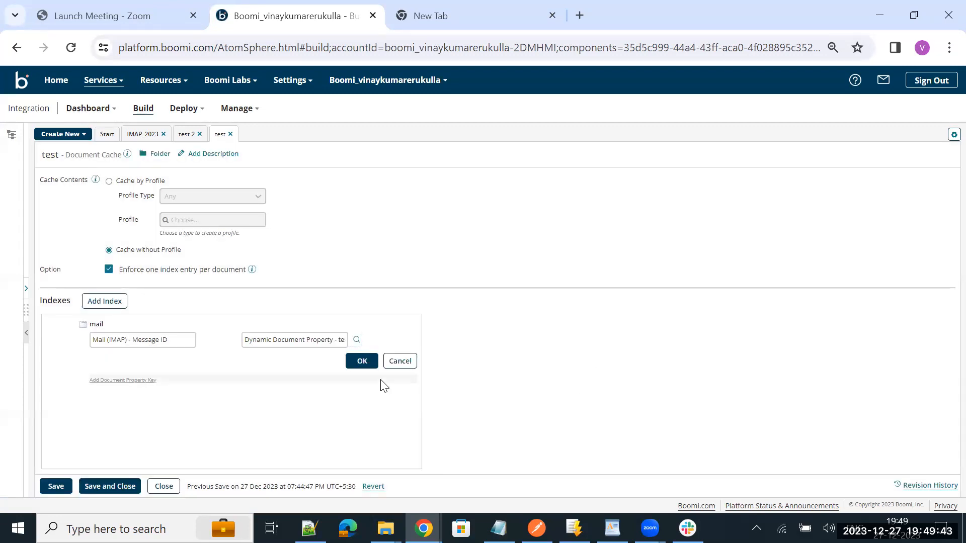
# Assign the Mail (IMAP) connector's Message ID property to the mail index key and save the test document cache.
pyautogui.click(356, 342)
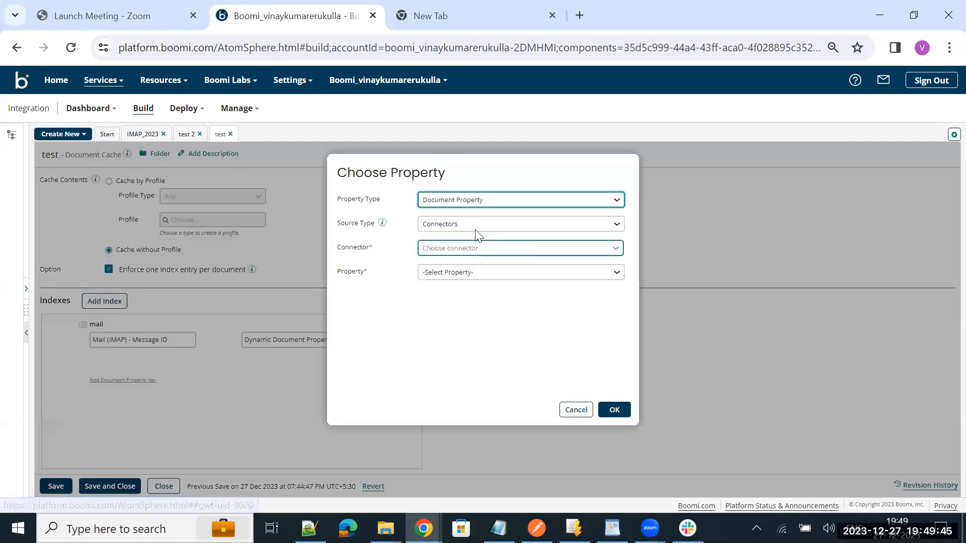
pyautogui.click(467, 248)
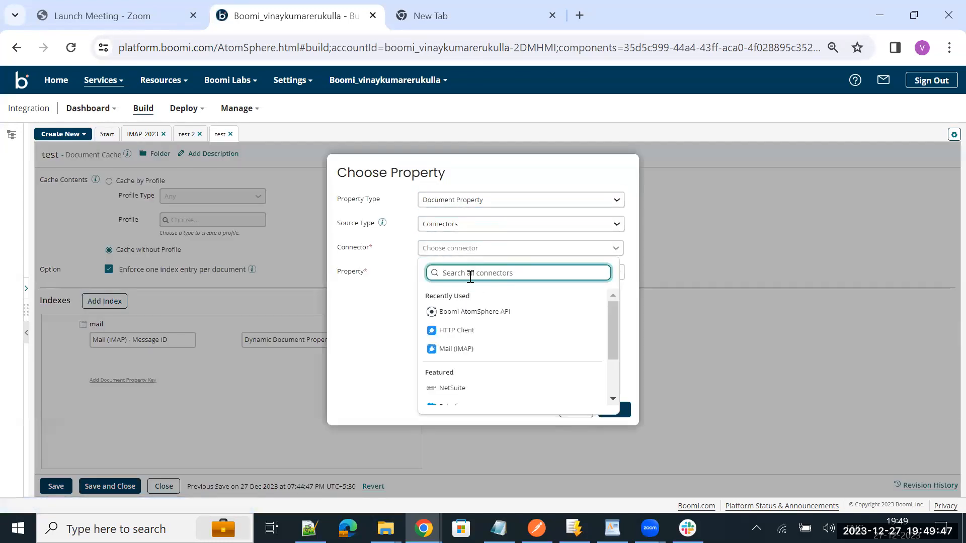
pyautogui.write('imap')
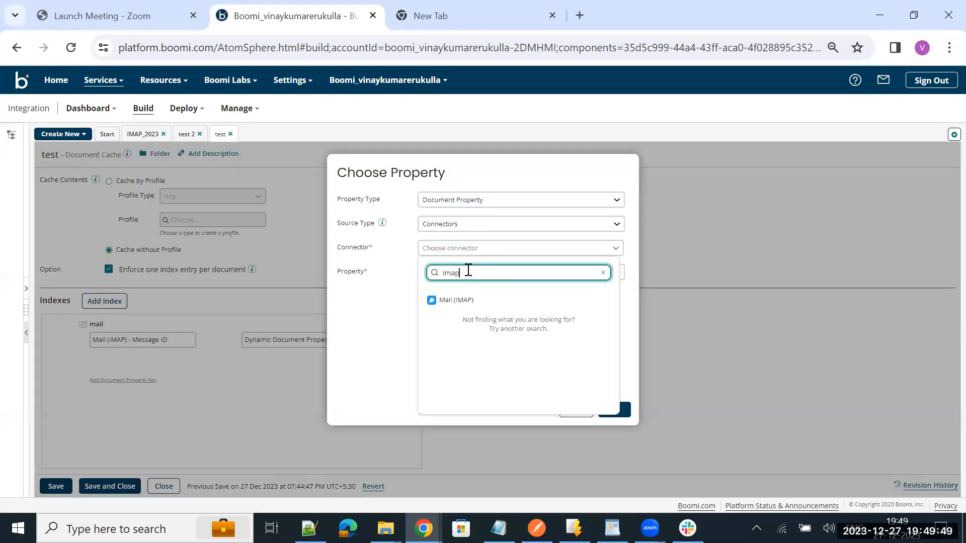
pyautogui.click(455, 300)
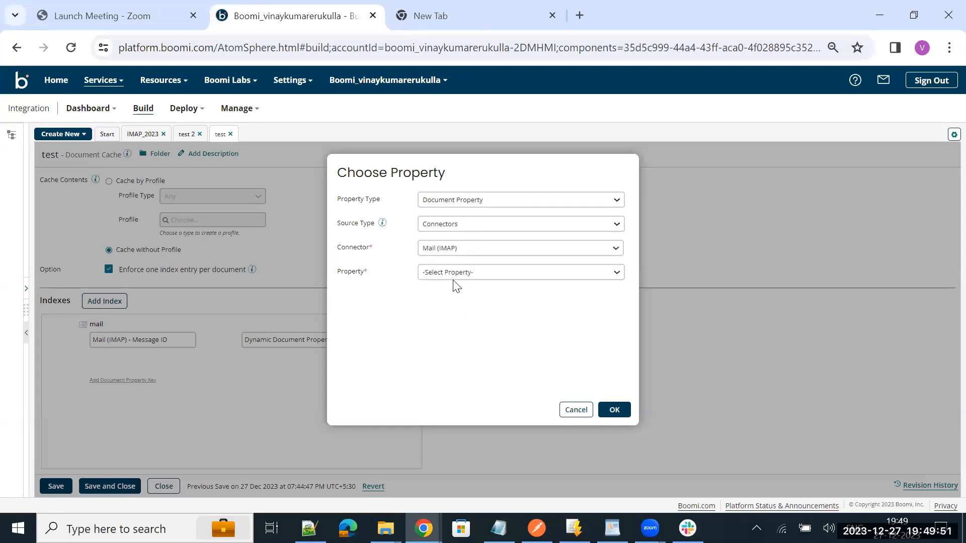
pyautogui.click(455, 277)
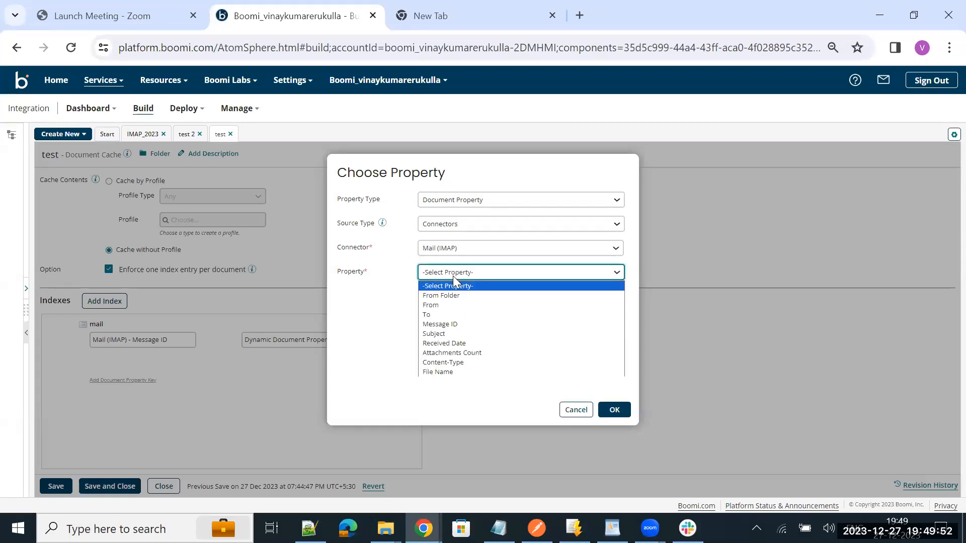
pyautogui.click(474, 330)
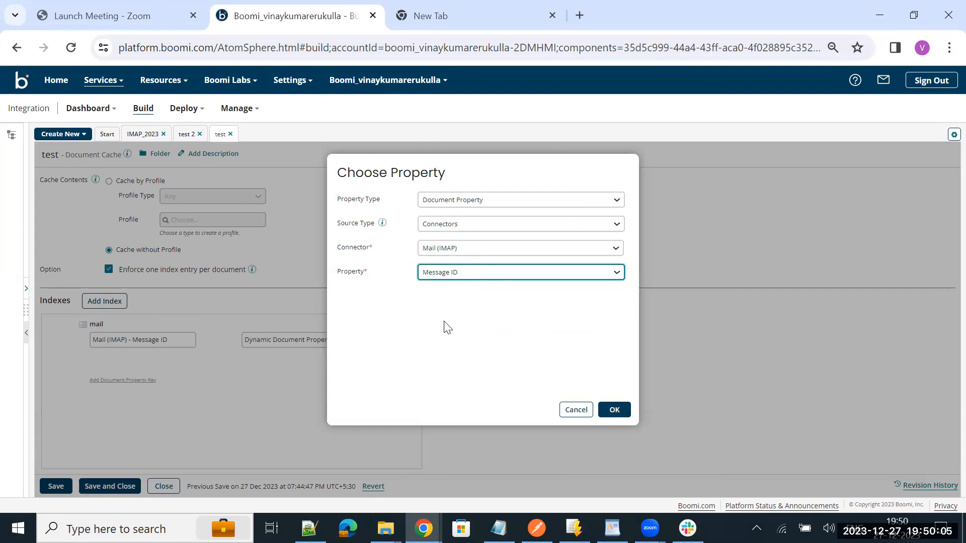
pyautogui.click(616, 413)
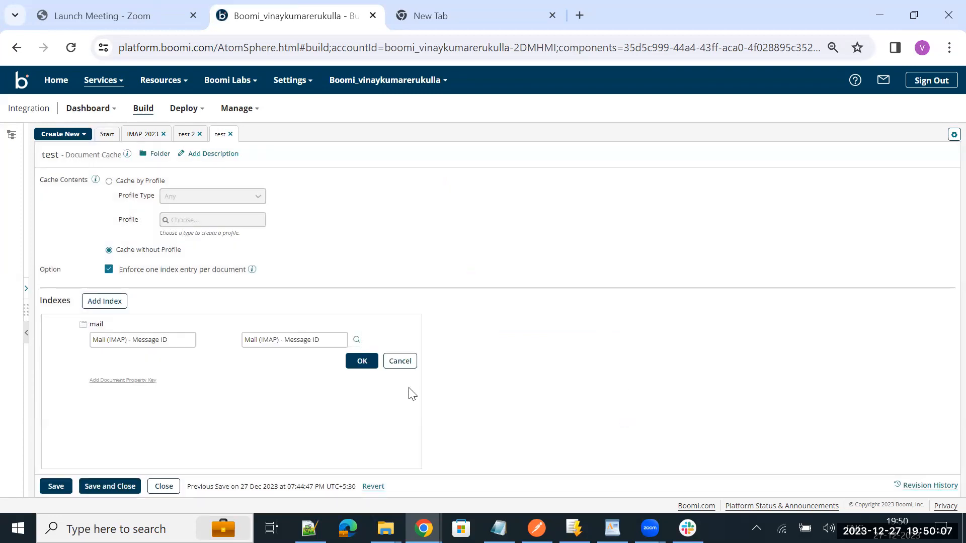
pyautogui.click(359, 365)
pyautogui.click(56, 486)
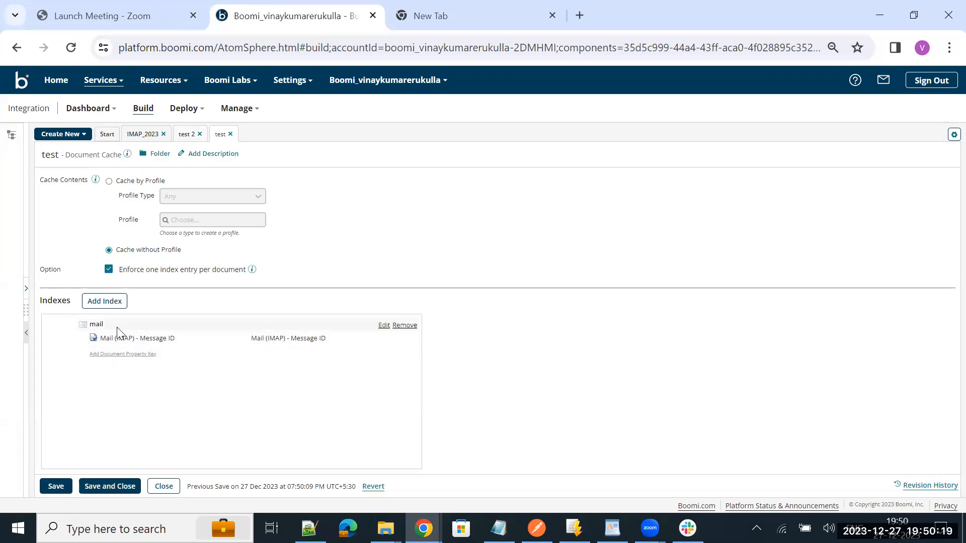
# Set the test 2 operation's index name to mail, matching the document cache's index, and save the operation.
pyautogui.click(186, 134)
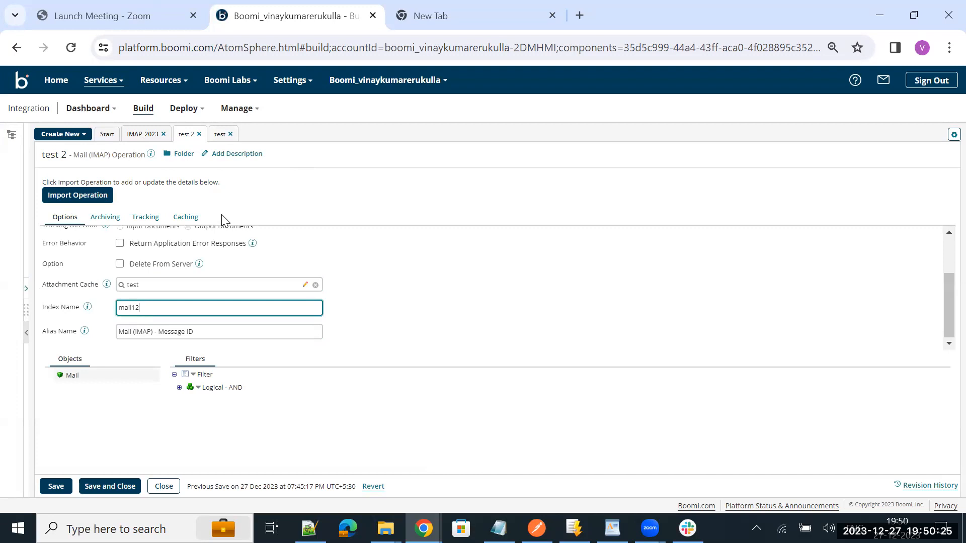
pyautogui.click(220, 134)
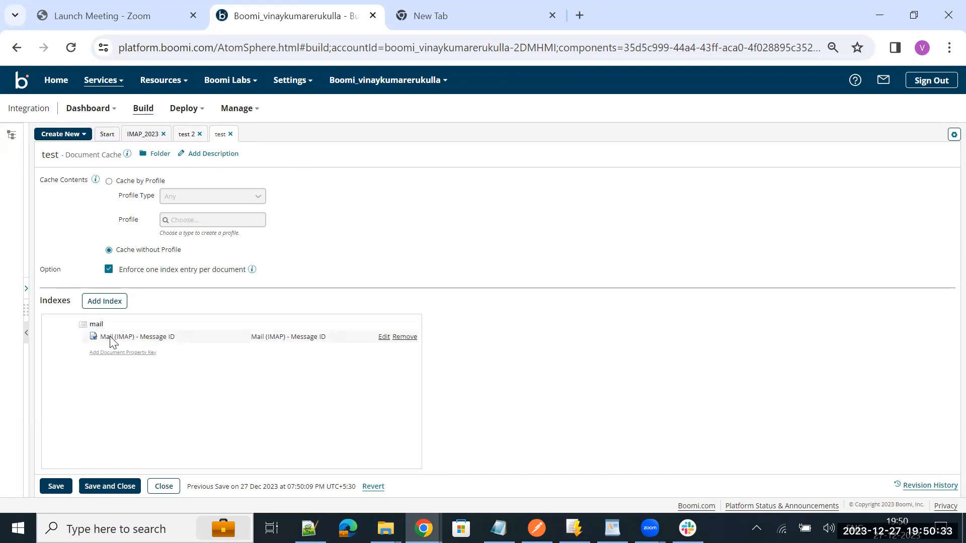
pyautogui.click(186, 134)
pyautogui.click(158, 306)
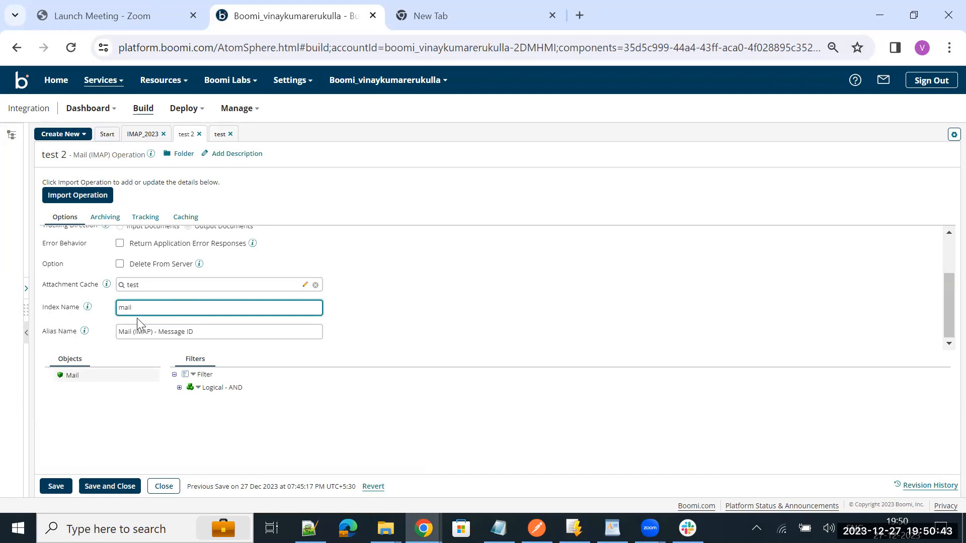
pyautogui.moveTo(207, 333); pyautogui.dragTo(84, 336)
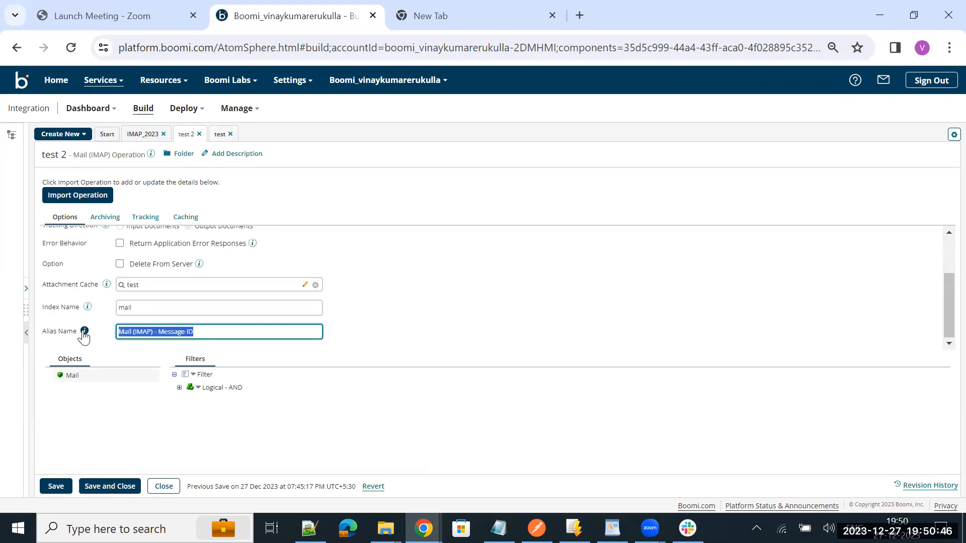
pyautogui.click(53, 487)
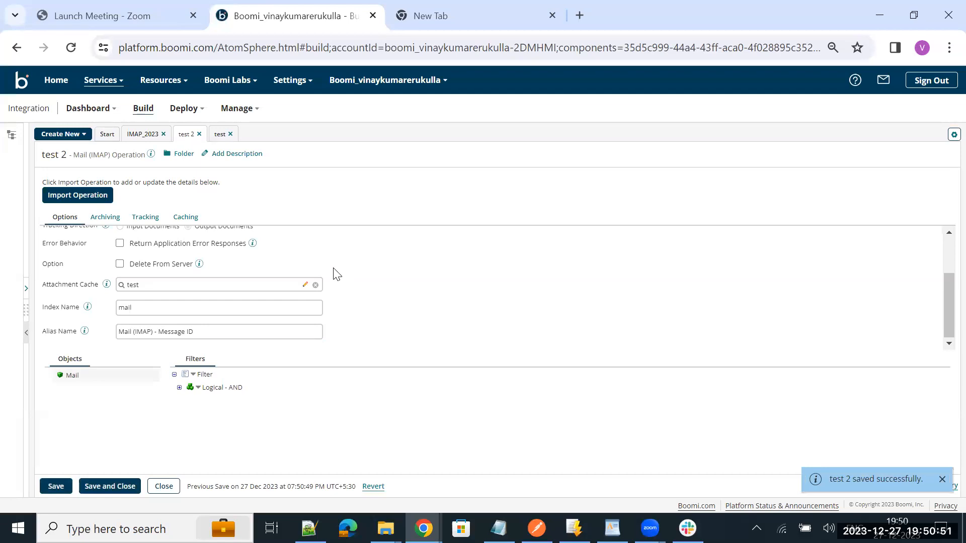
# Confirm the Mail (IMAP) connector settings, save the IMAP_2023 process and run a new test of it on Cloud Test.
pyautogui.click(144, 134)
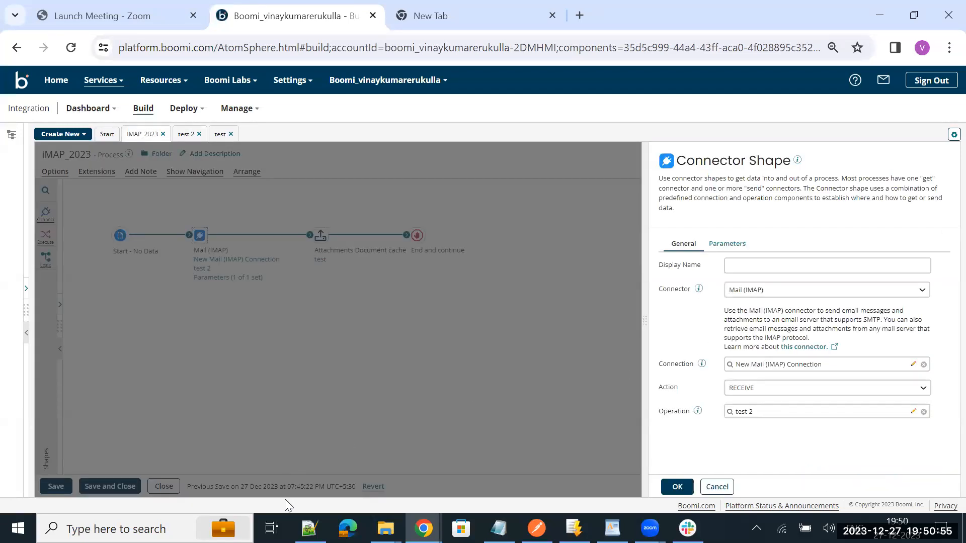
pyautogui.click(677, 487)
pyautogui.click(65, 487)
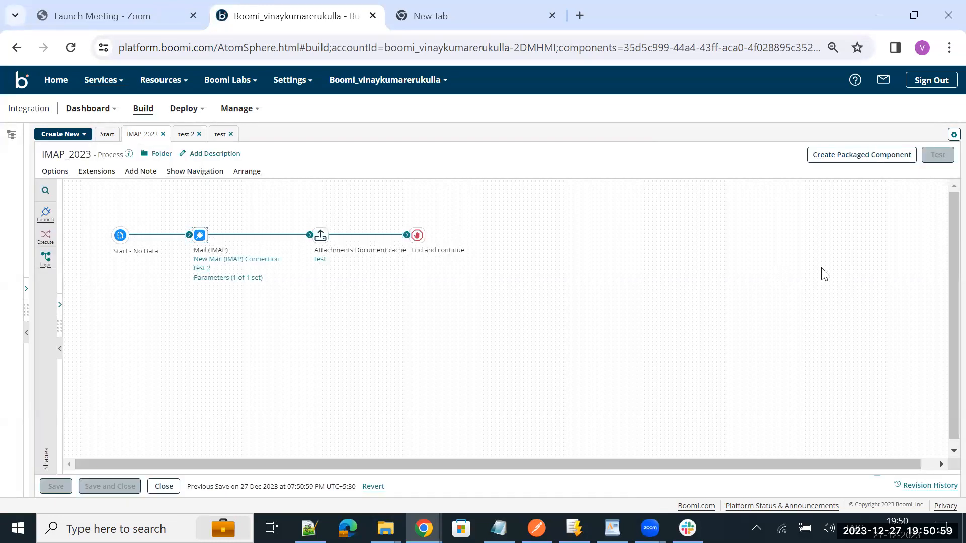
pyautogui.click(938, 154)
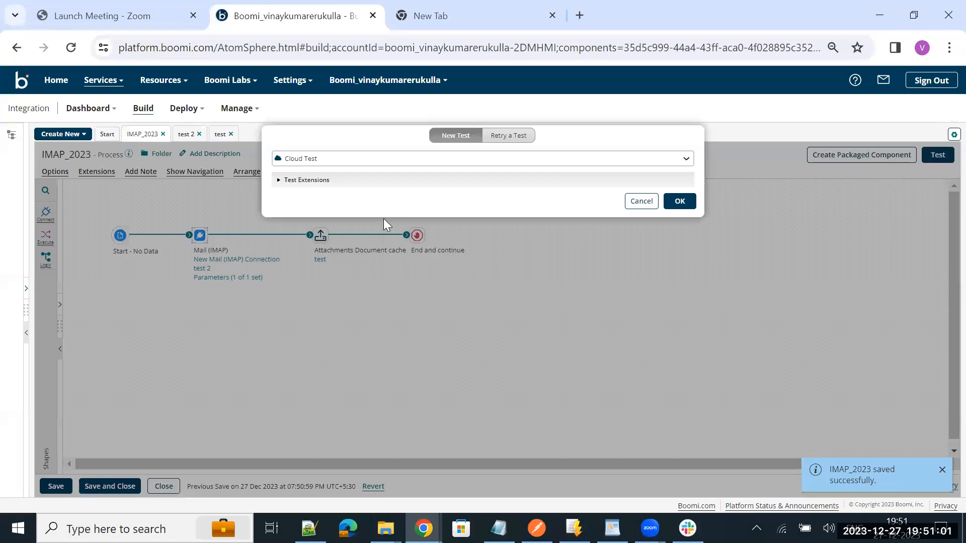
pyautogui.click(678, 200)
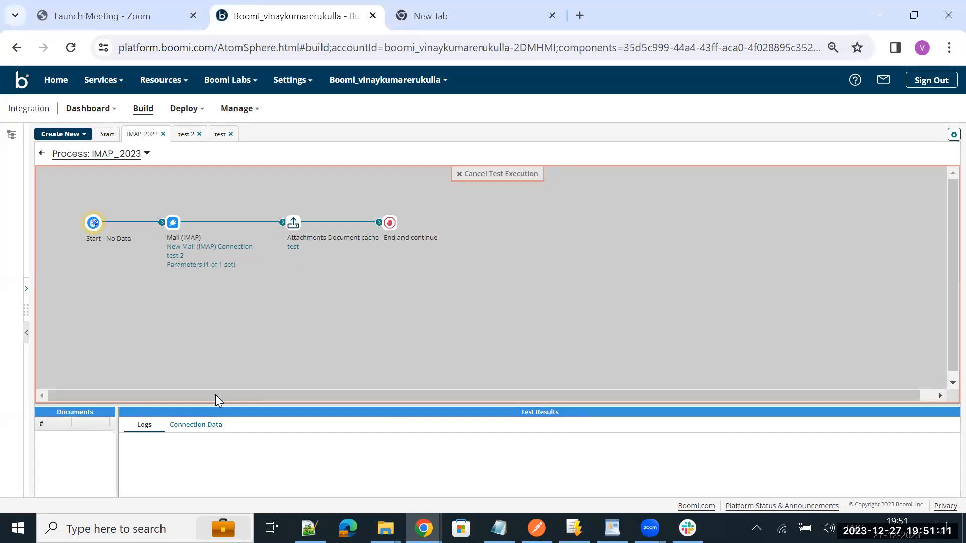
# Examine the connection data of the Mail (IMAP) shape in the test results.
pyautogui.moveTo(216, 405); pyautogui.dragTo(199, 359)
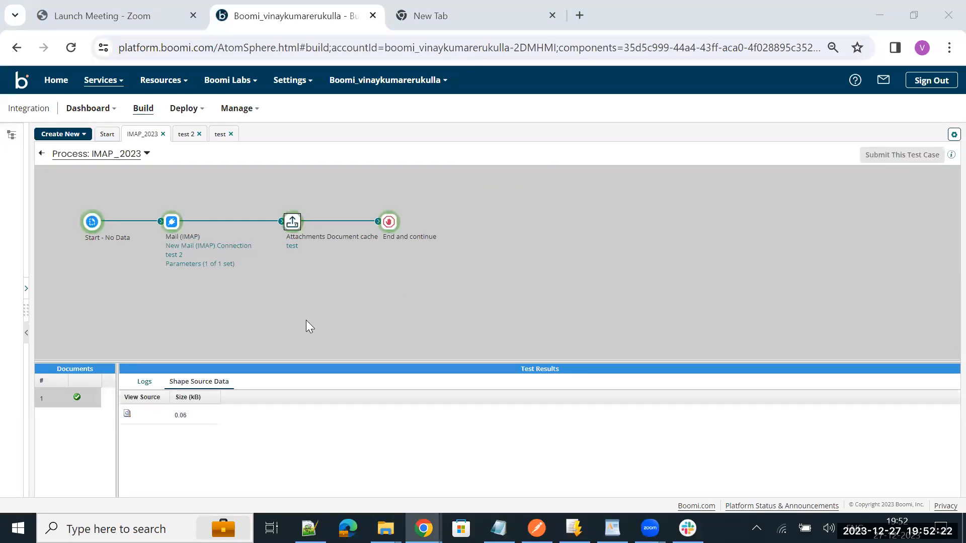
pyautogui.click(174, 225)
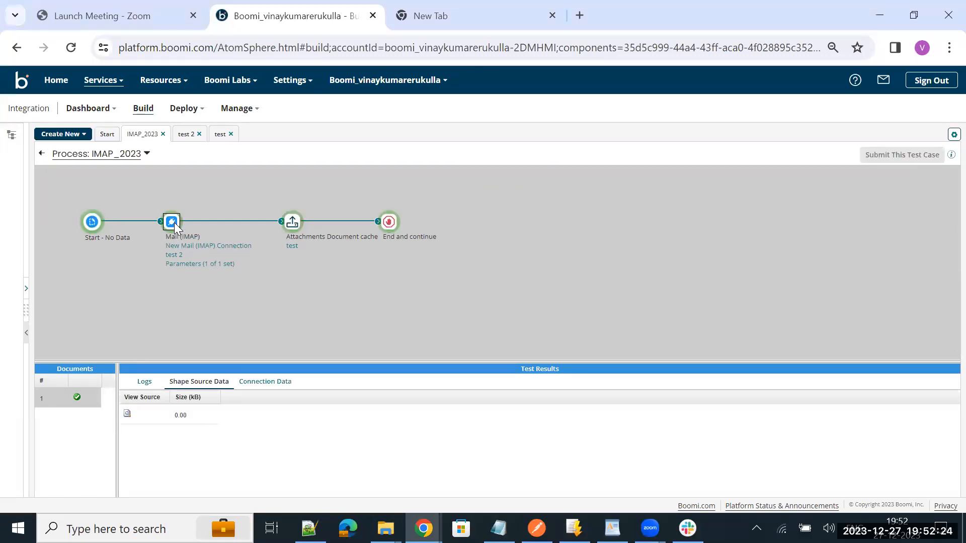
pyautogui.moveTo(241, 362); pyautogui.dragTo(225, 342)
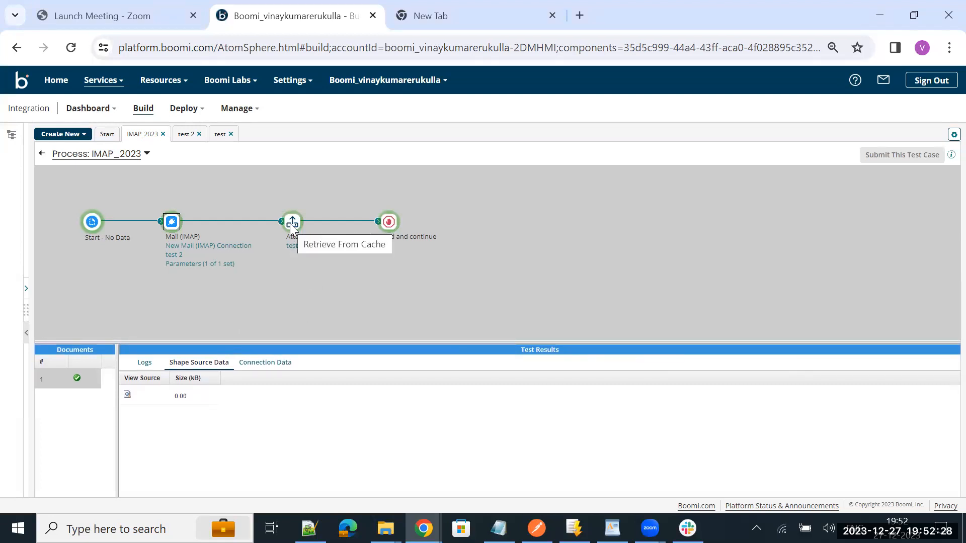
pyautogui.click(266, 363)
pyautogui.moveTo(181, 342); pyautogui.dragTo(174, 311)
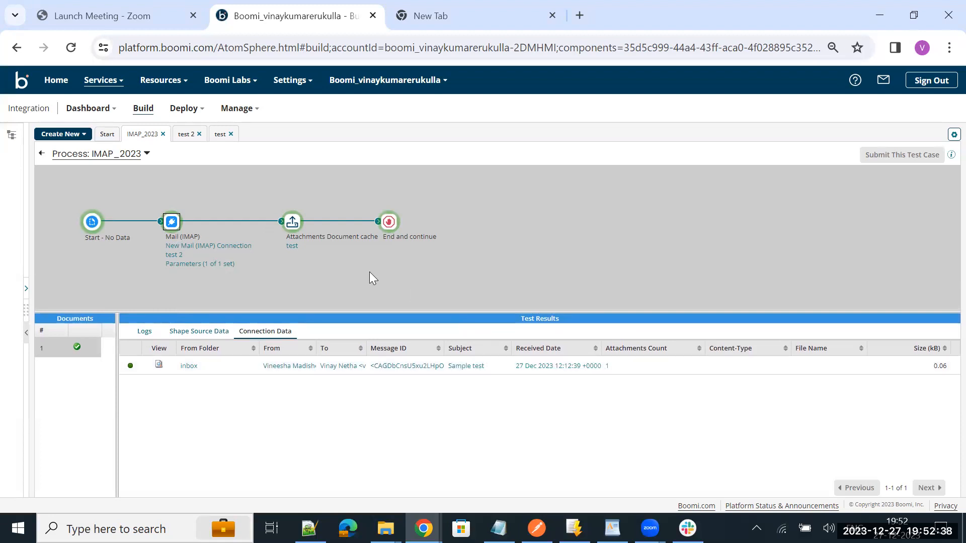
# Read the source document of the Attachments Document cache shape in the test results, and close the document viewer.
pyautogui.click(292, 224)
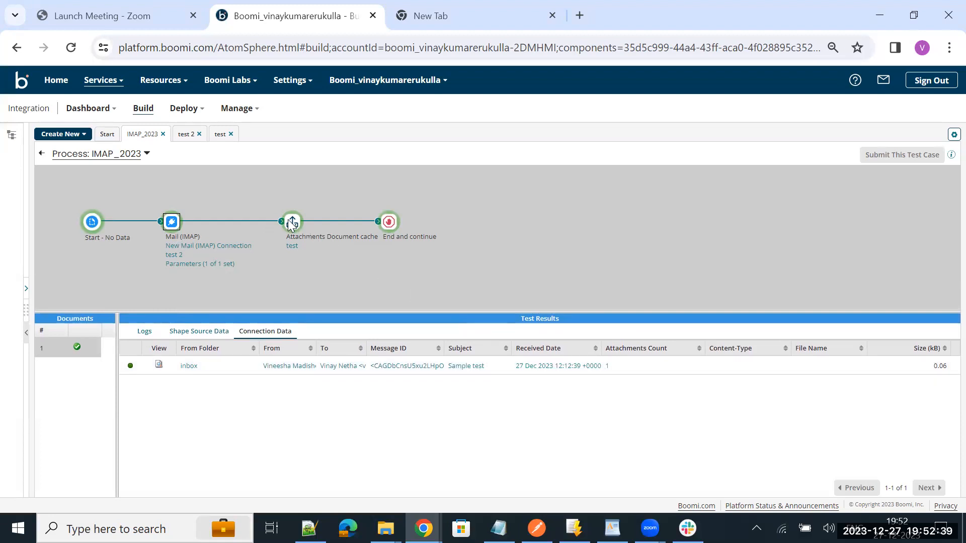
pyautogui.click(208, 332)
pyautogui.click(127, 364)
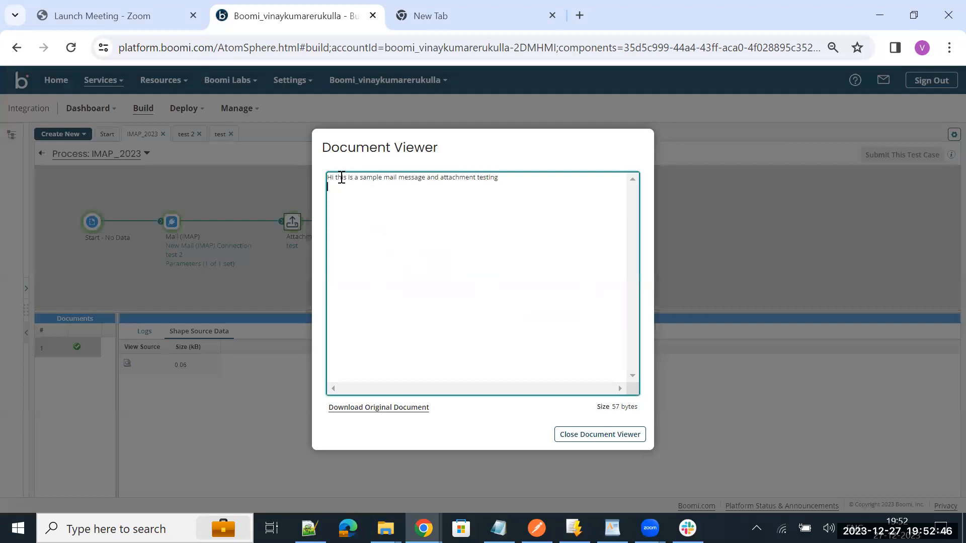
pyautogui.moveTo(342, 178); pyautogui.dragTo(550, 179)
pyautogui.click(543, 179)
pyautogui.moveTo(336, 180); pyautogui.dragTo(541, 192)
pyautogui.click(540, 191)
pyautogui.click(587, 436)
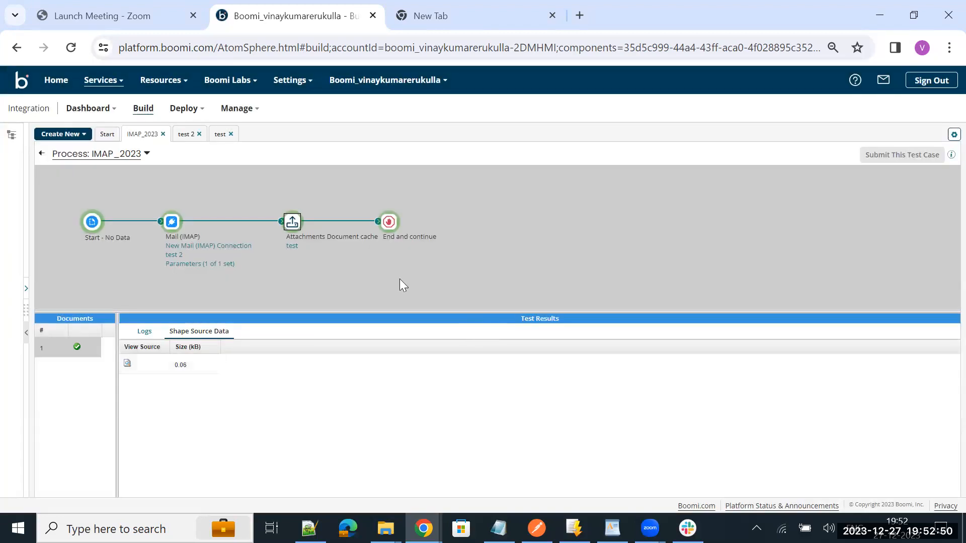
# Read the source document of the End and continue shape to check the cached attachment's content, and close the document viewer.
pyautogui.click(391, 223)
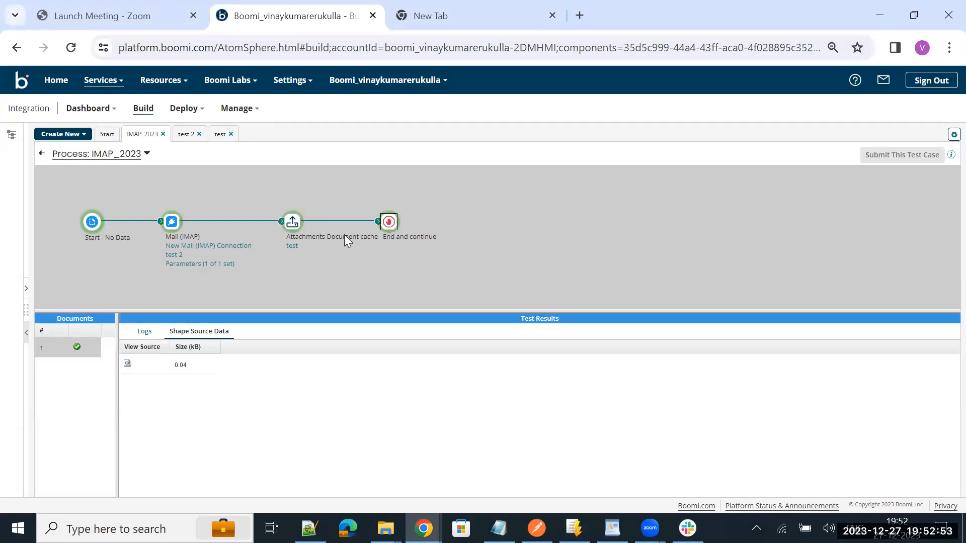
pyautogui.click(145, 334)
pyautogui.click(206, 331)
pyautogui.click(126, 363)
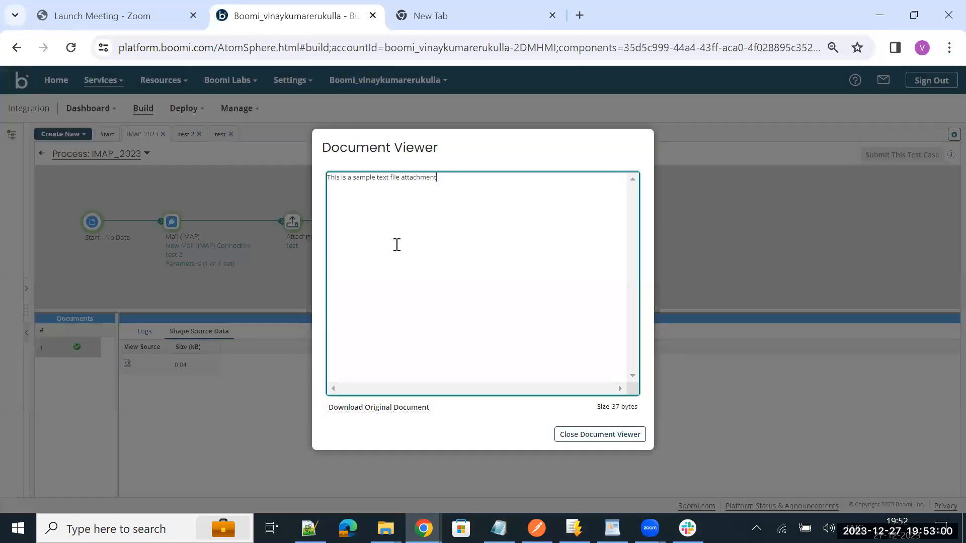
pyautogui.moveTo(332, 177); pyautogui.dragTo(478, 186)
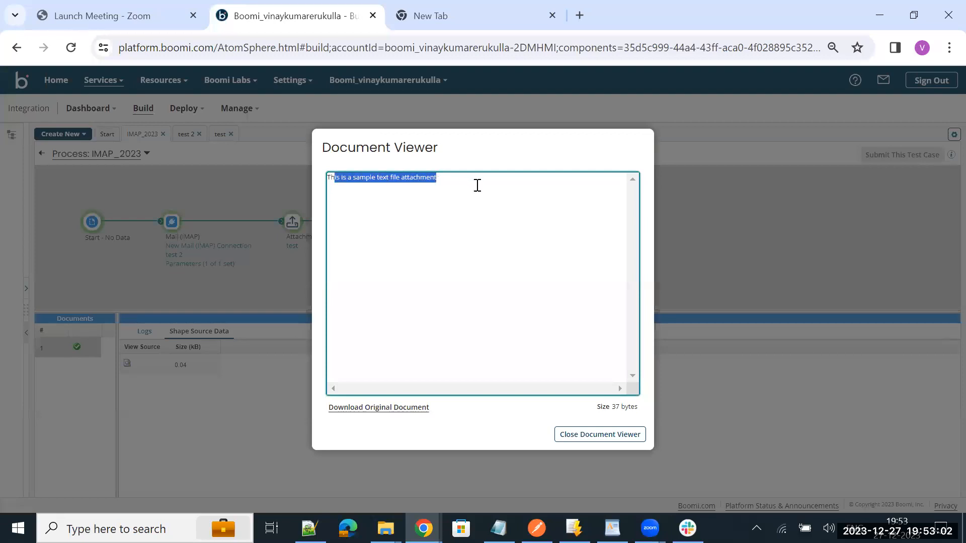
pyautogui.click(477, 186)
pyautogui.moveTo(338, 180); pyautogui.dragTo(478, 186)
pyautogui.click(479, 185)
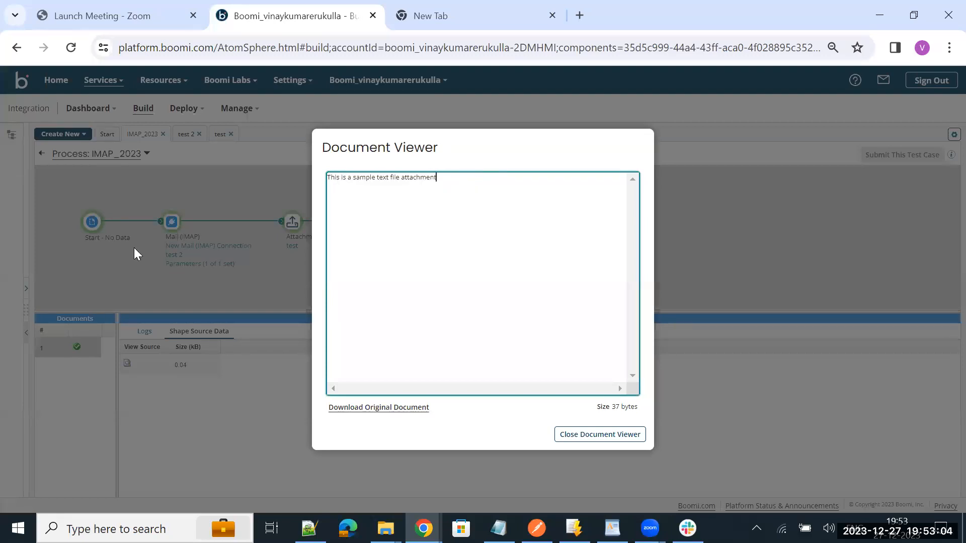
pyautogui.click(592, 436)
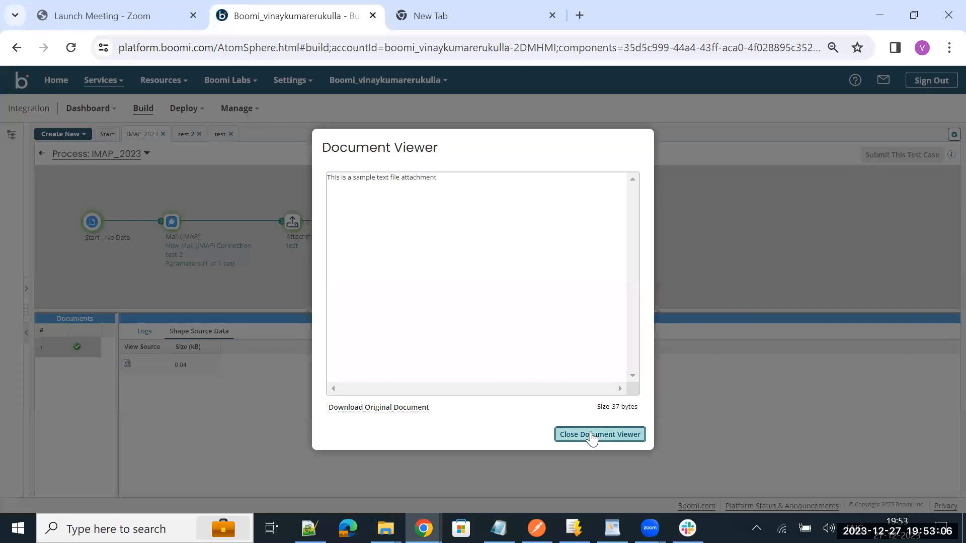